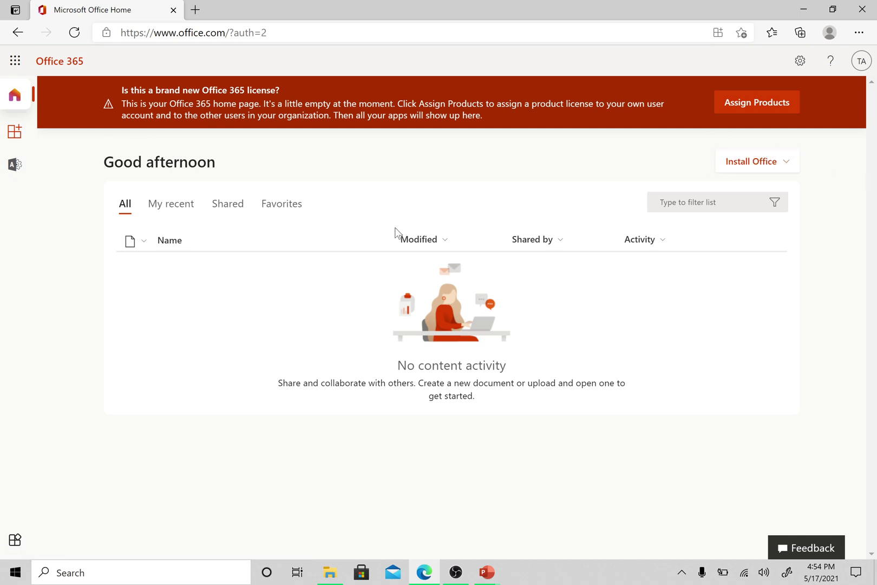
- Reload the Office home page so the Word, Excel and PowerPoint apps appear
left_click(74, 32)
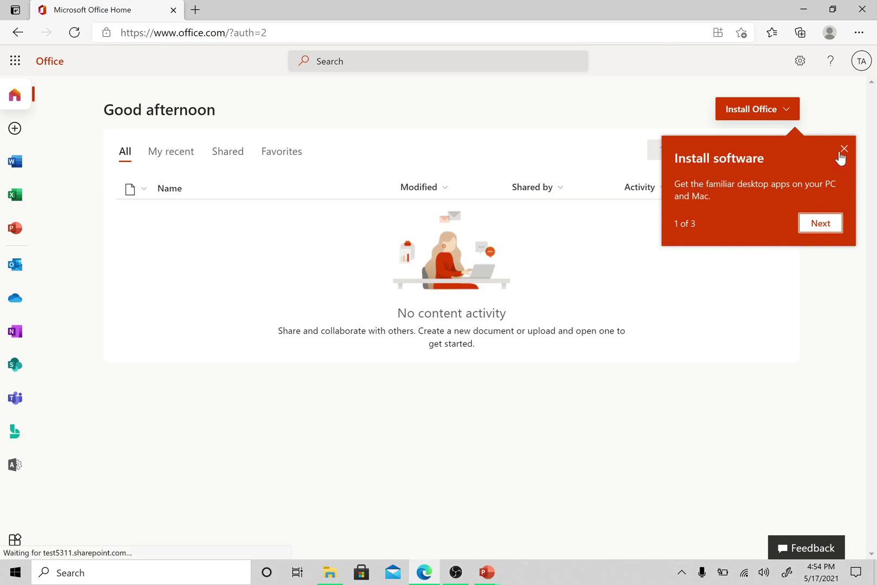
- Dismiss the Install software tip and expand Users in the admin center navigation
left_click(843, 149)
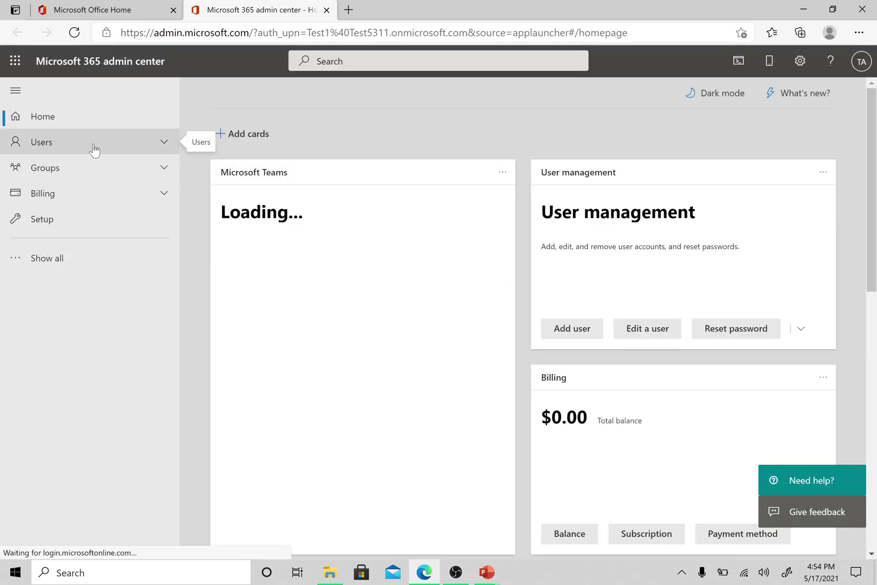
left_click(93, 150)
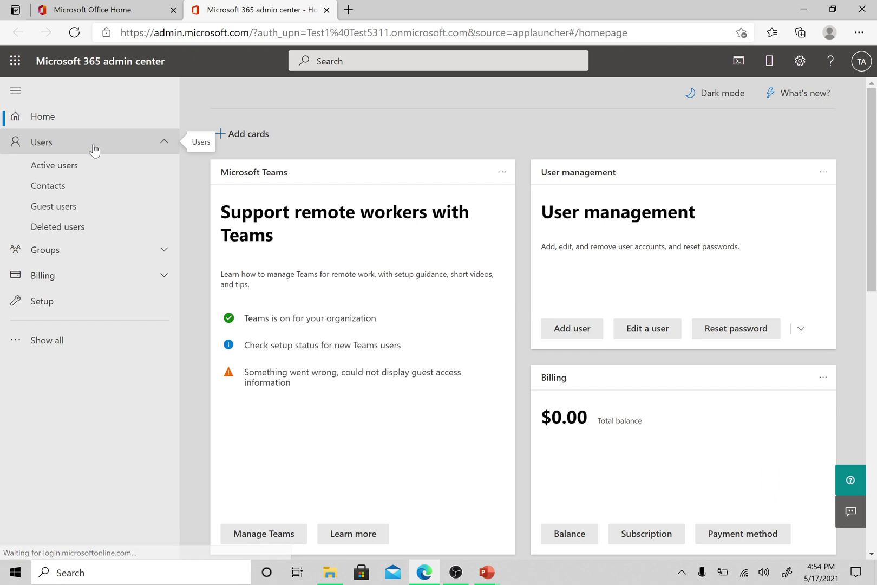
- Go to Active users and start the Add a user wizard
left_click(72, 175)
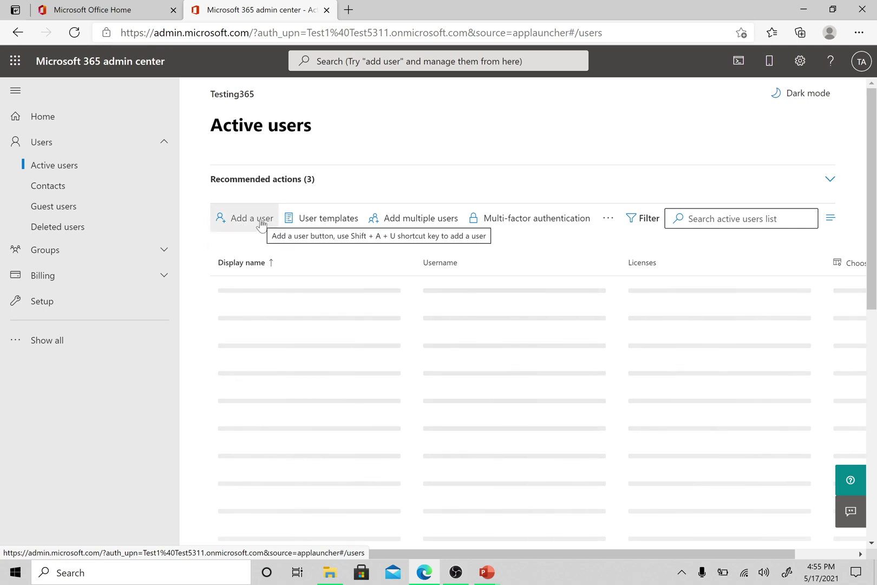
left_click(262, 223)
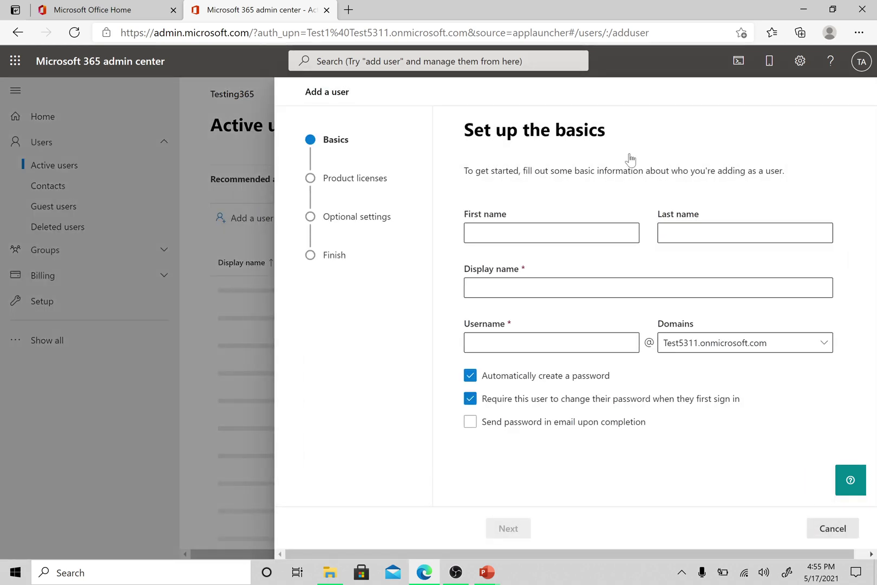
- Enter first name User, last name 1 and display name User 1
left_click(547, 233)
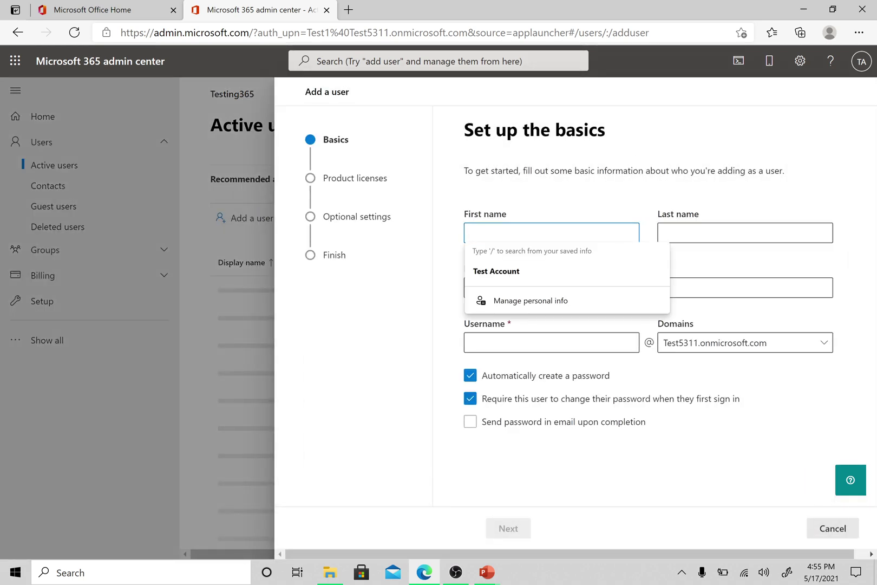
type("User")
left_click(744, 233)
type("1")
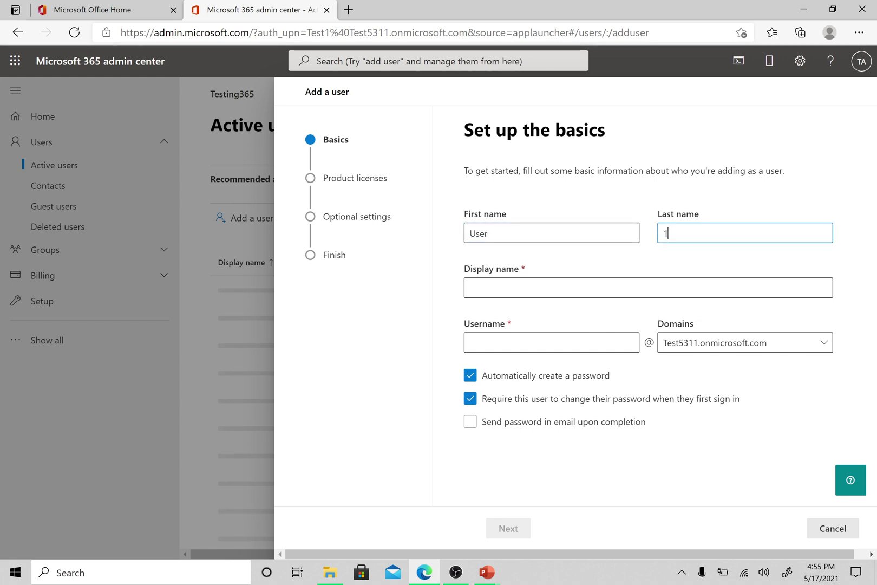
double_click(466, 231)
left_click(667, 233)
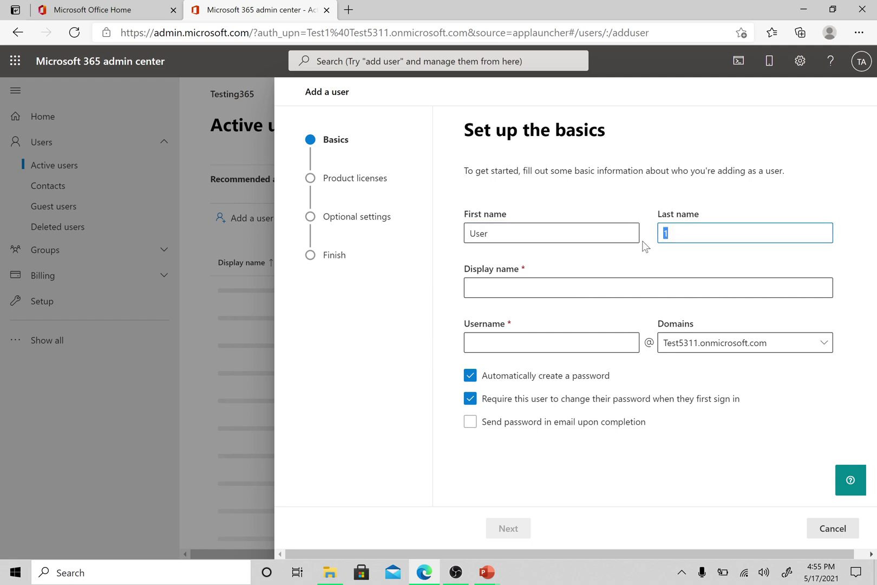
left_click(617, 287)
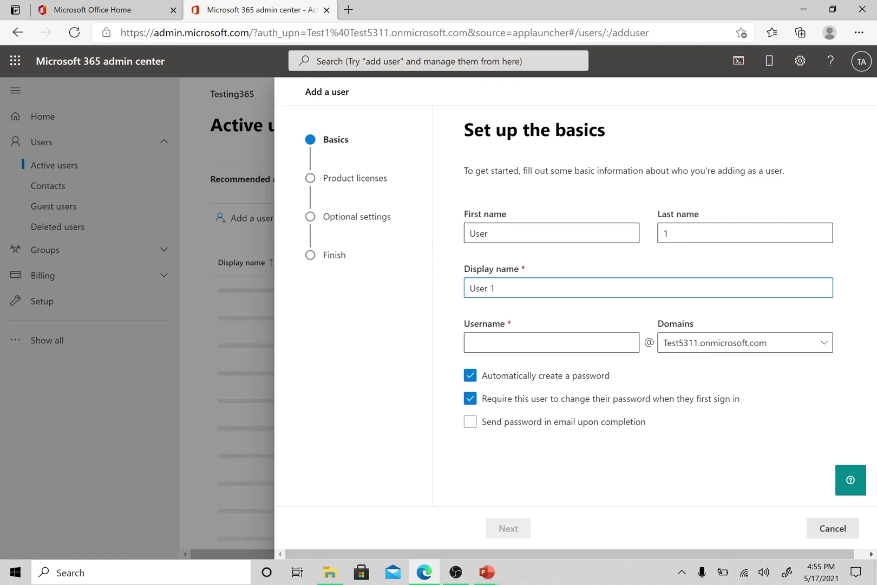
- Enter User1 as the new user's username
left_click(524, 346)
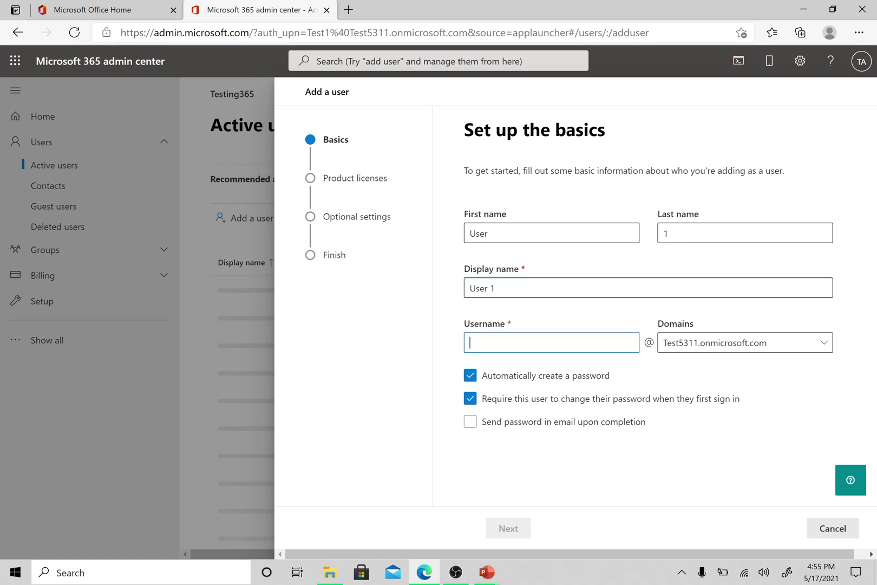
type("U")
key("BackSpace")
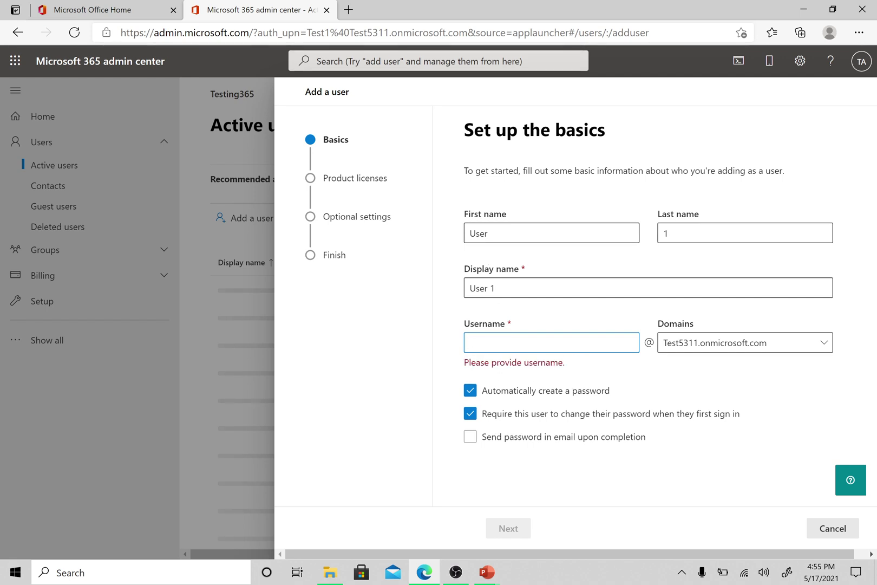
key("shift+Tab")
key("shift+Tab")
key("shift+Tab")
key("Tab")
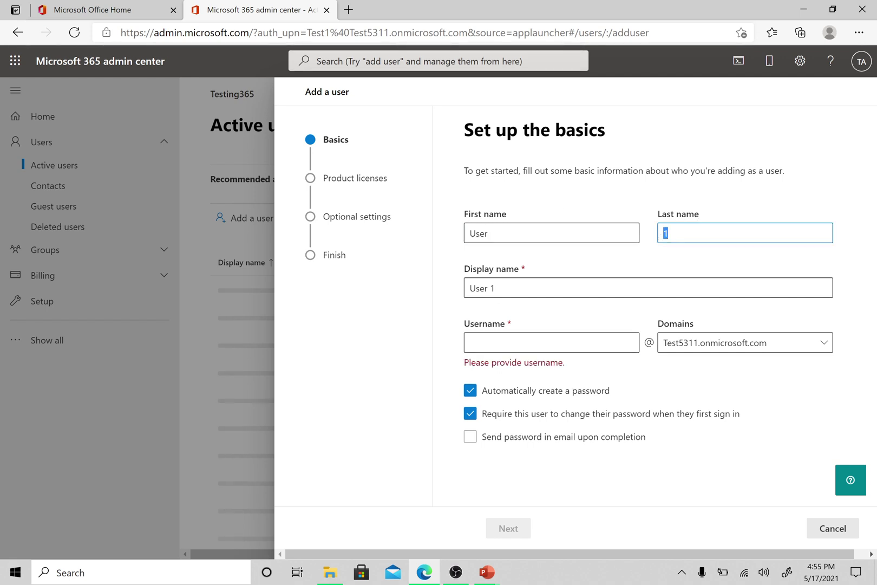
key("Tab")
key("Tab")
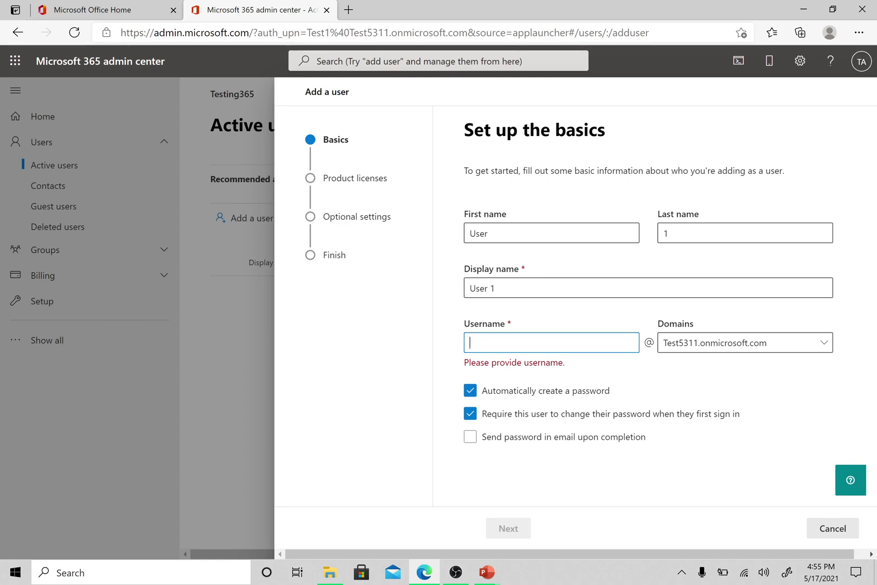
type("User")
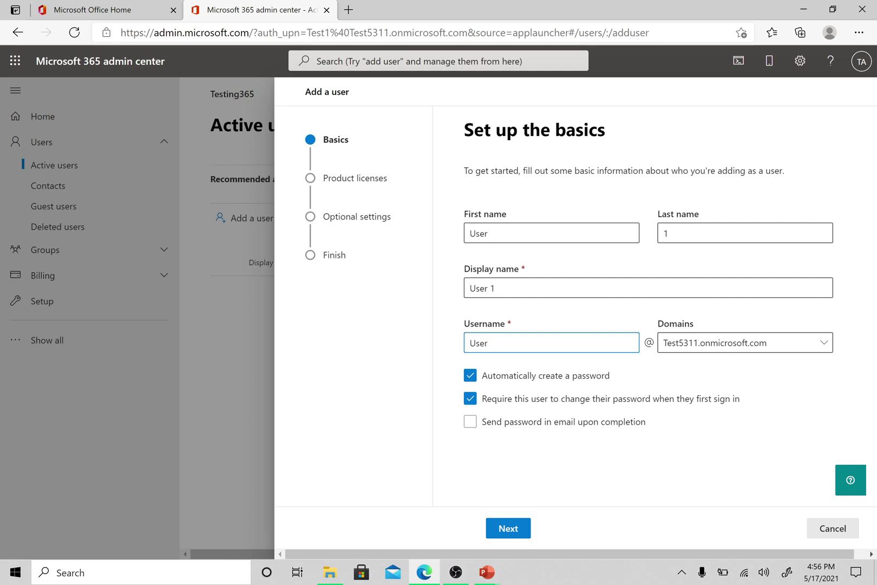
key("shift+Left")
key("shift+Left")
key("shift+Left")
key("shift+Left")
key("Right")
type("1")
- Set a manual password with no forced change at sign-in and no password email
left_click(470, 375)
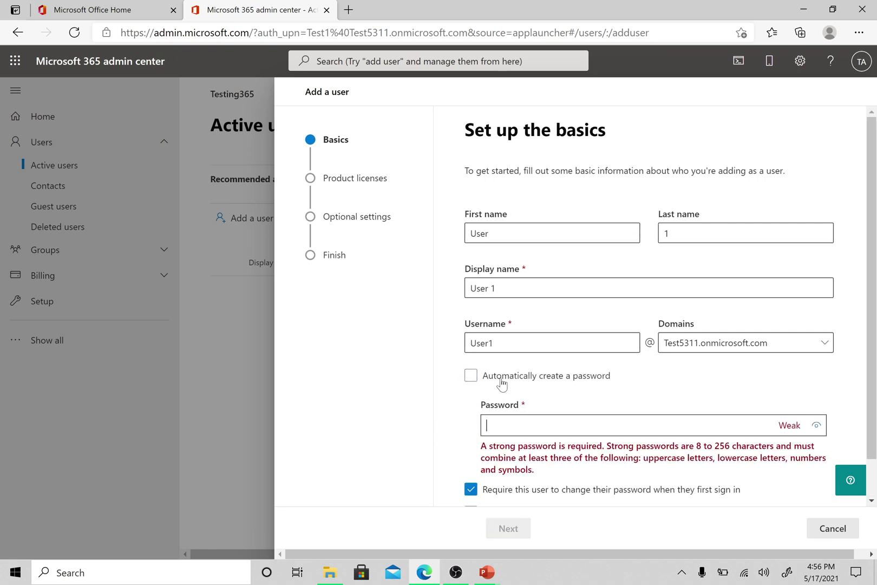
type("Password12")
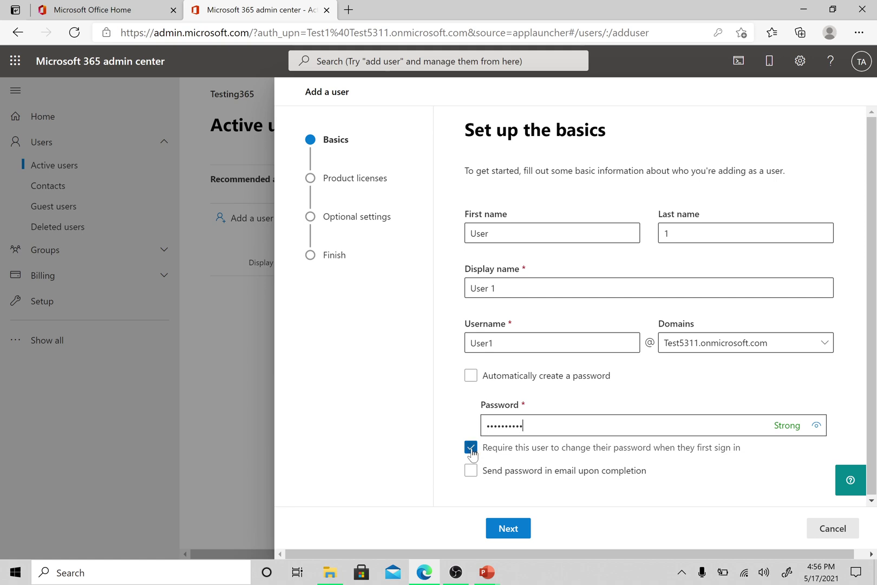
left_click(471, 447)
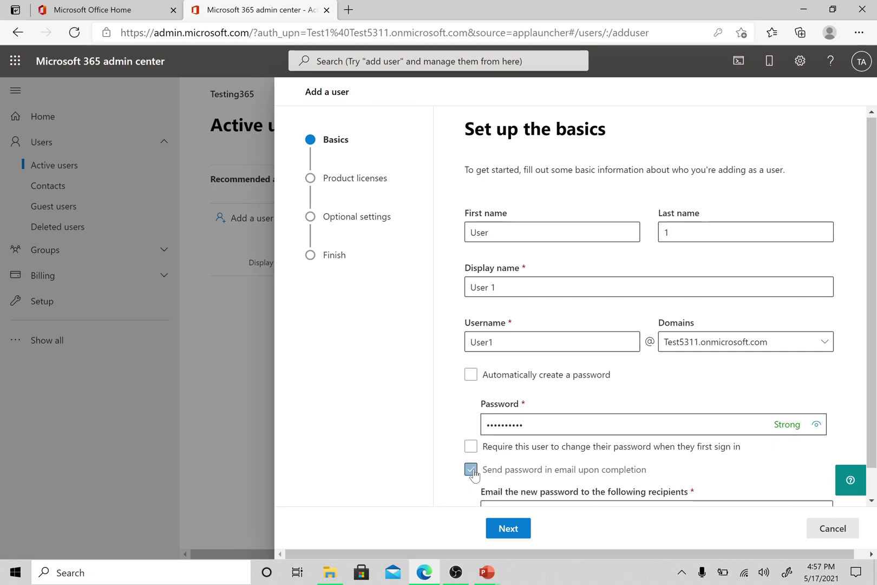
scroll(709, 456, "down", 1)
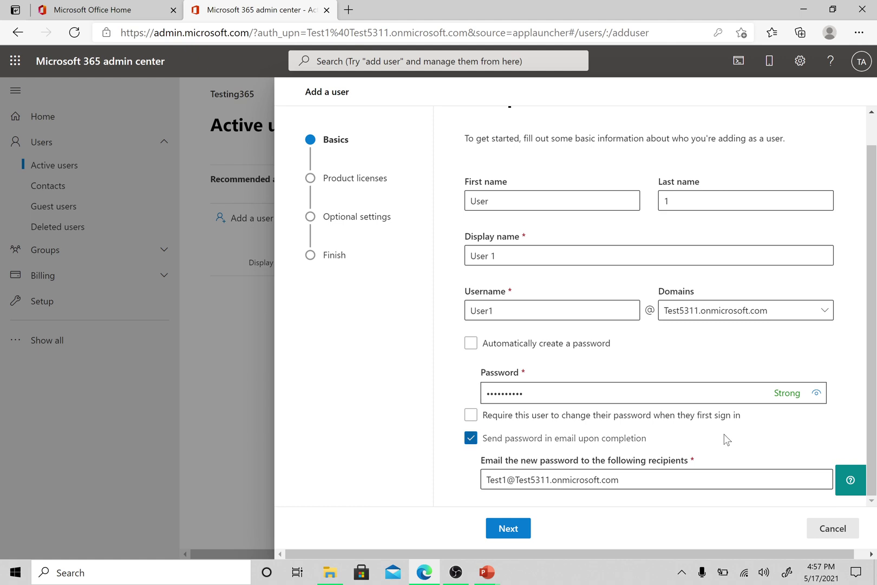
left_click(471, 439)
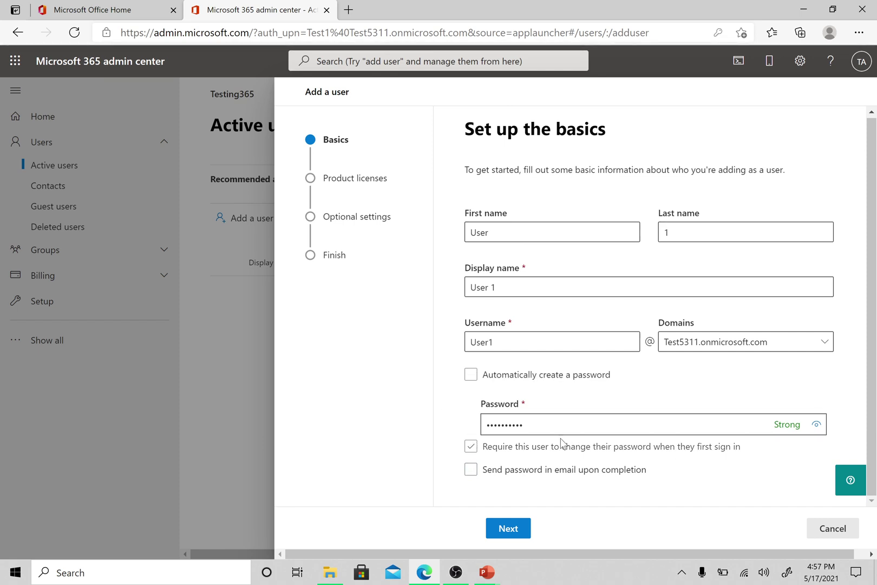
left_click_drag(525, 424, 464, 423)
left_click(443, 416)
left_click(470, 378)
- Decline Edge's password save and assign the Microsoft 365 Business Premium license
left_click(509, 528)
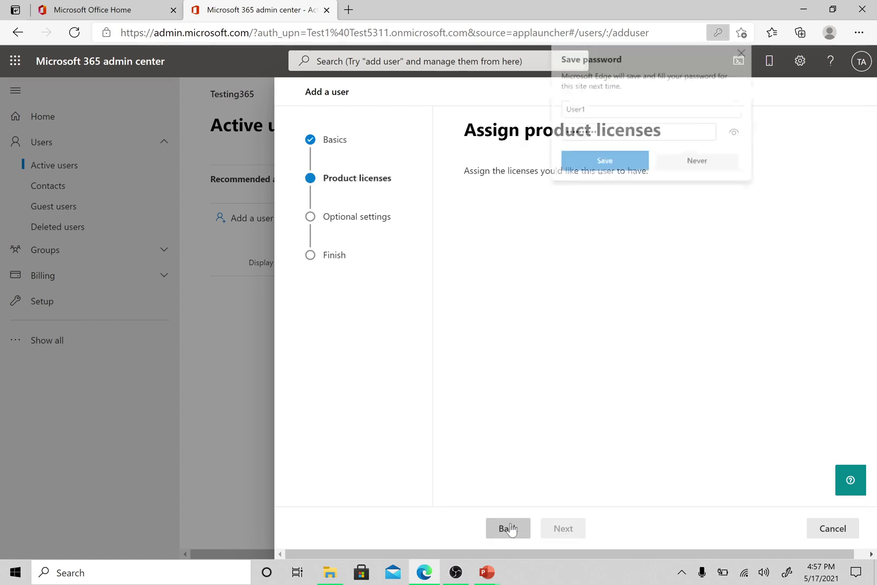
left_click(719, 171)
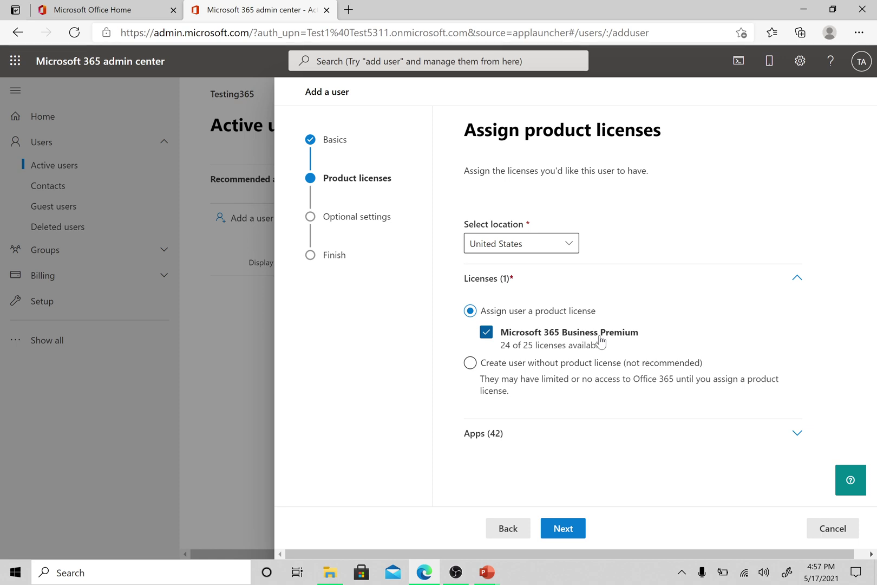
left_click(470, 364)
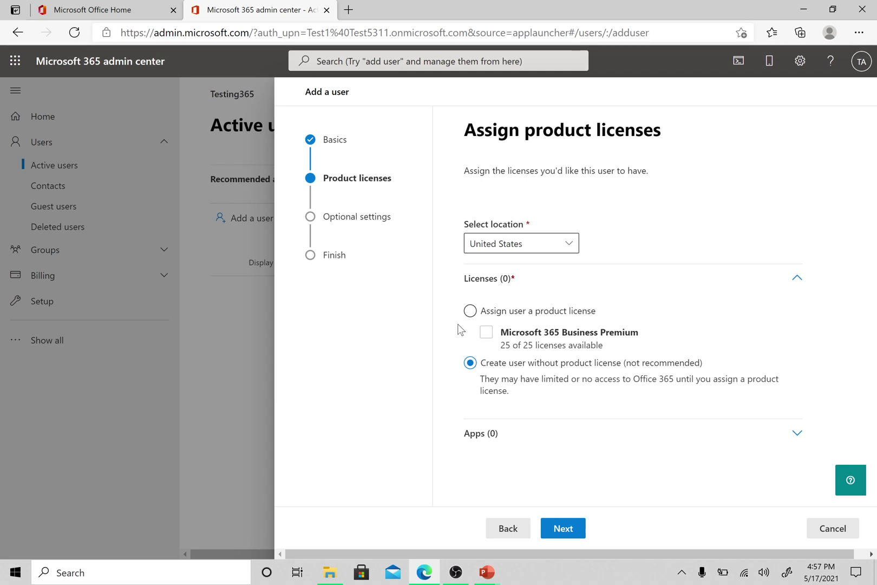
left_click(469, 312)
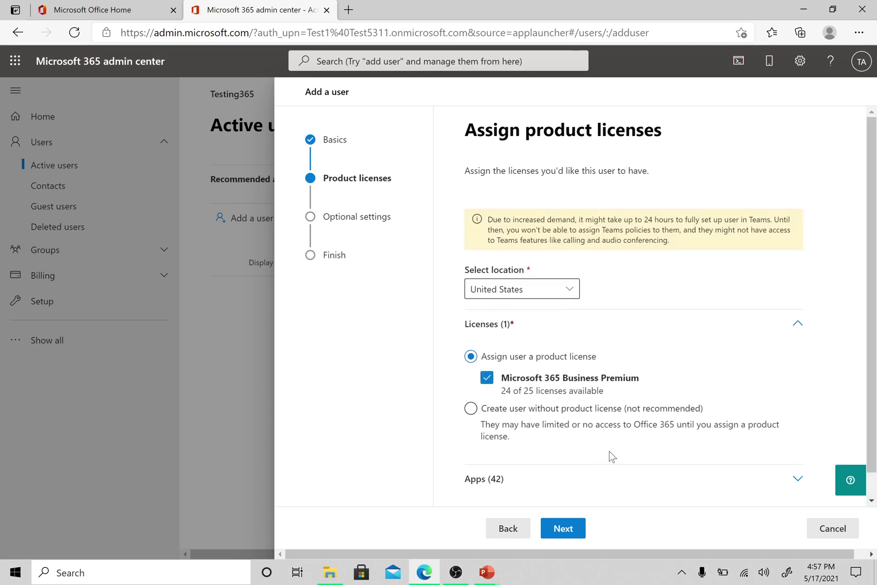
scroll(609, 456, "down", 1)
left_click(568, 531)
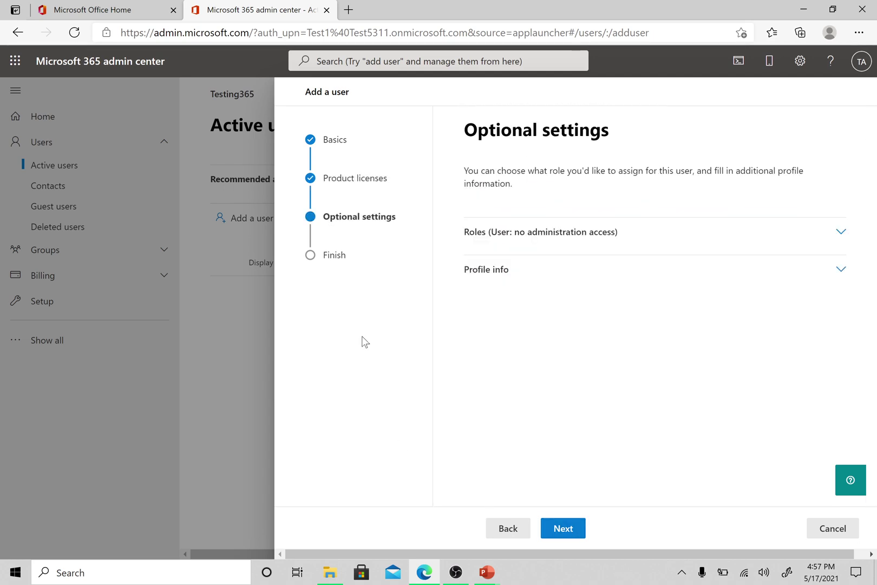
- Try the Exchange and Global Administrator role checkboxes, then clear them again
left_click(799, 236)
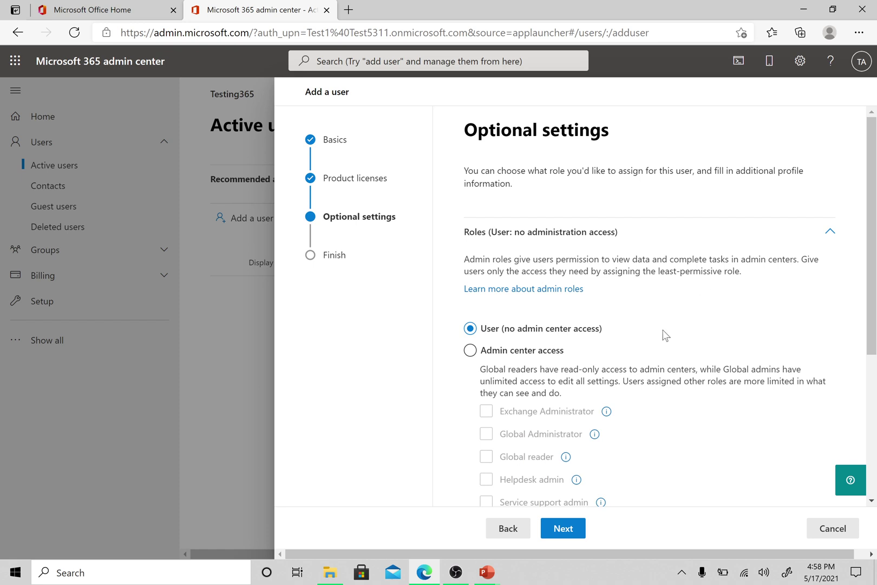
scroll(665, 335, "down", 4)
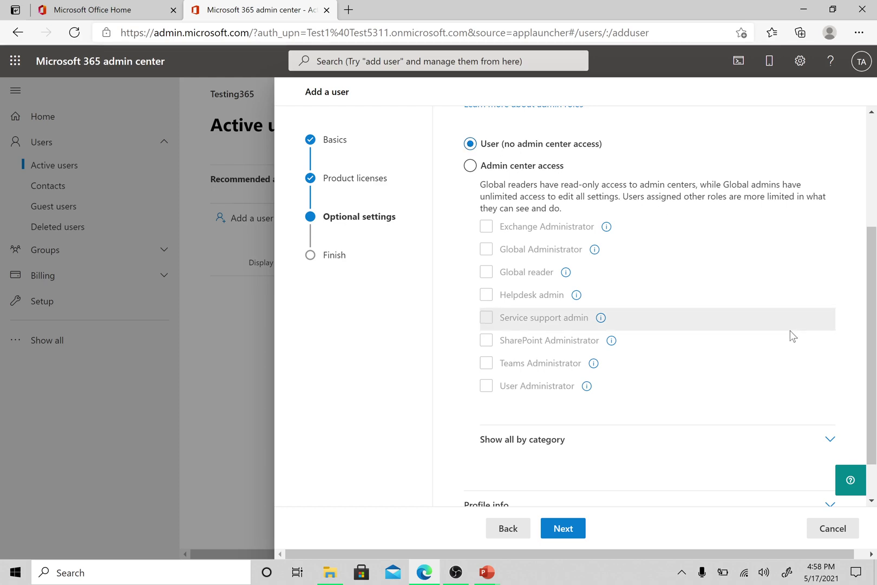
scroll(791, 335, "down", 1)
scroll(791, 334, "up", 1)
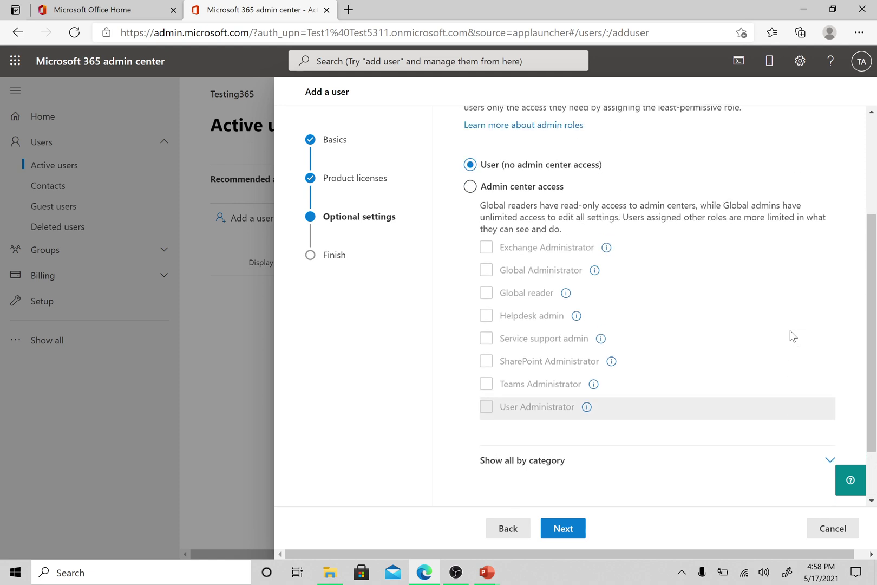
left_click(470, 187)
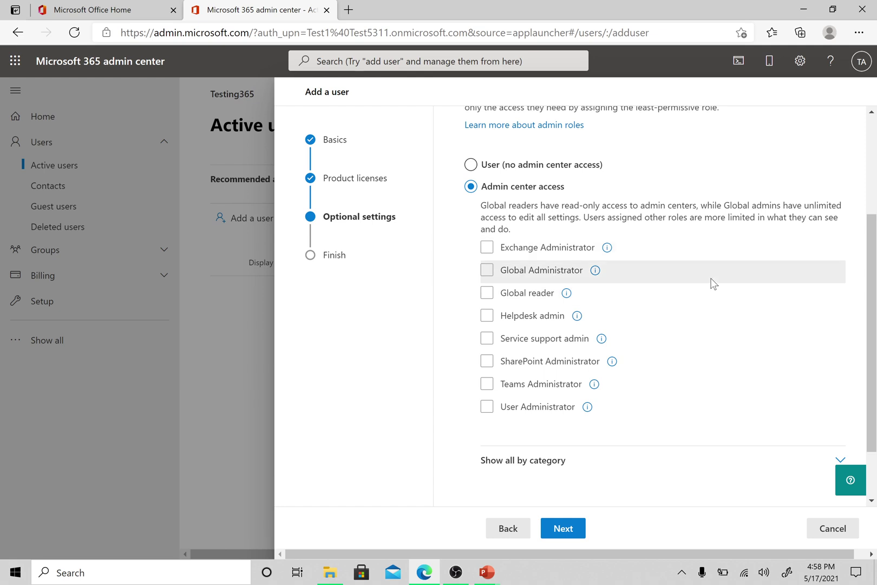
left_click(523, 250)
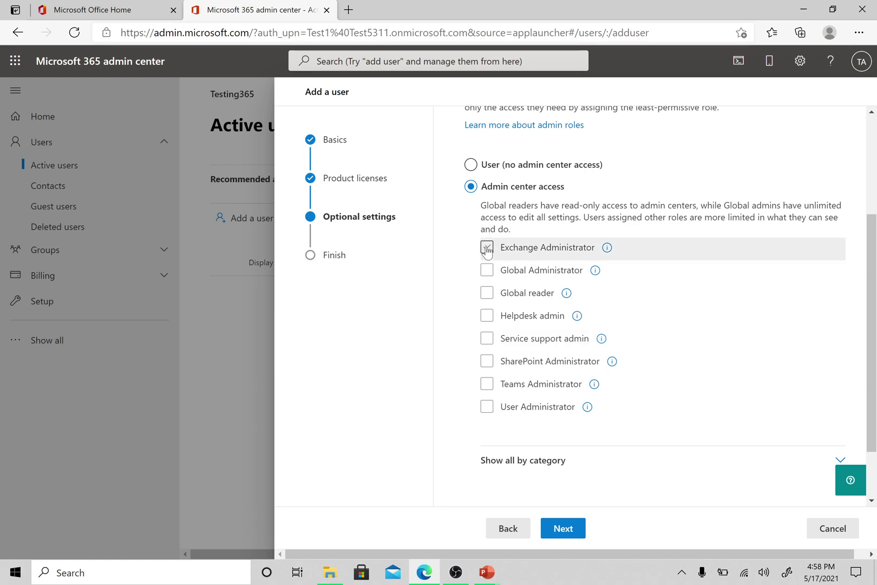
left_click(487, 248)
left_click(486, 248)
left_click(487, 269)
left_click(486, 270)
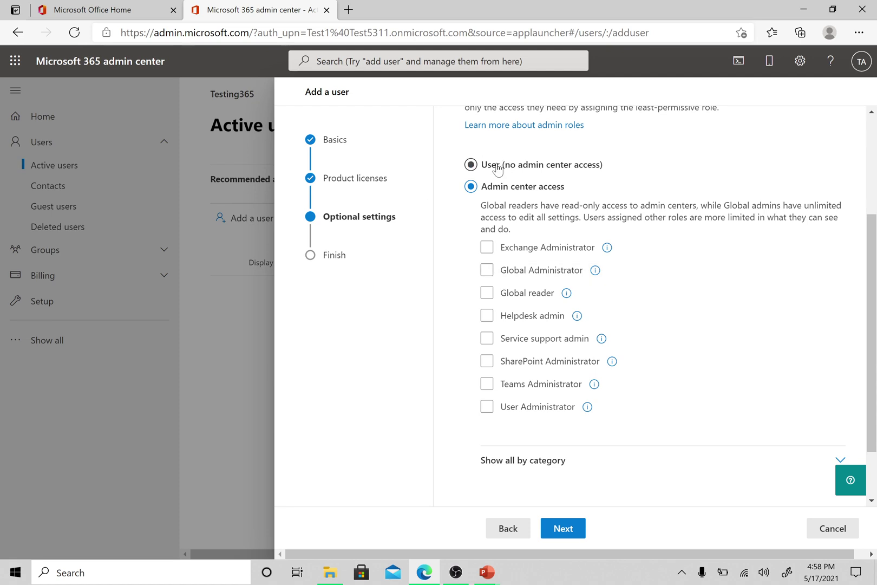
- Choose User (no admin center access) and expand Show all by category
left_click(471, 165)
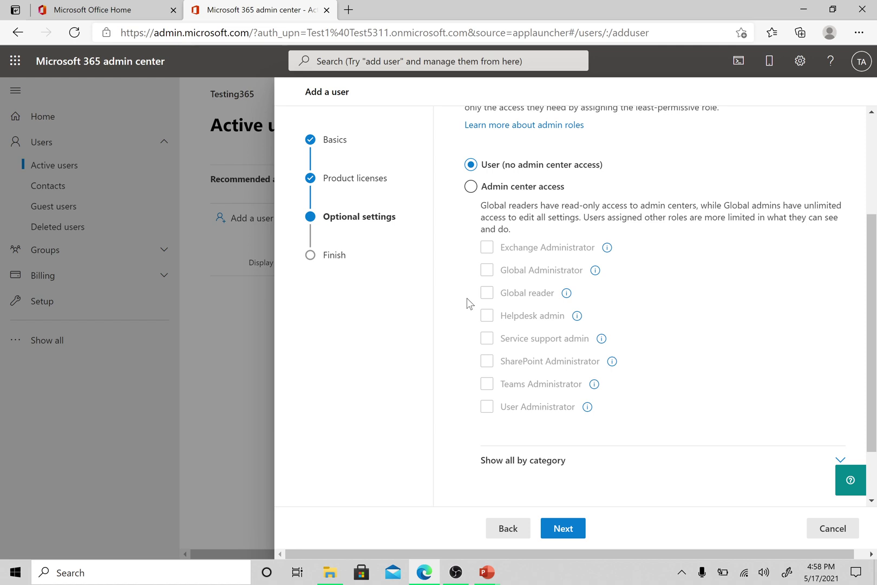
scroll(453, 396, "down", 2)
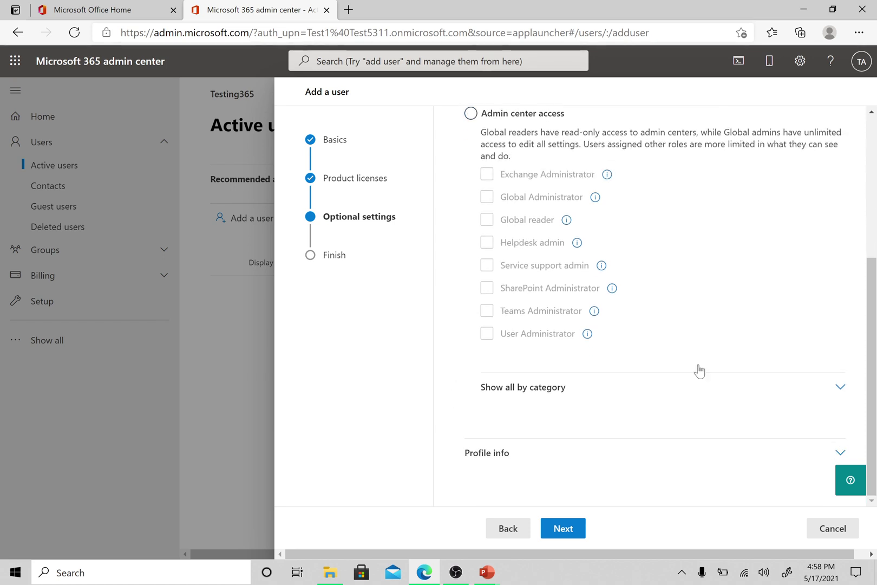
left_click(832, 391)
scroll(451, 379, "down", 4)
scroll(451, 400, "down", 18)
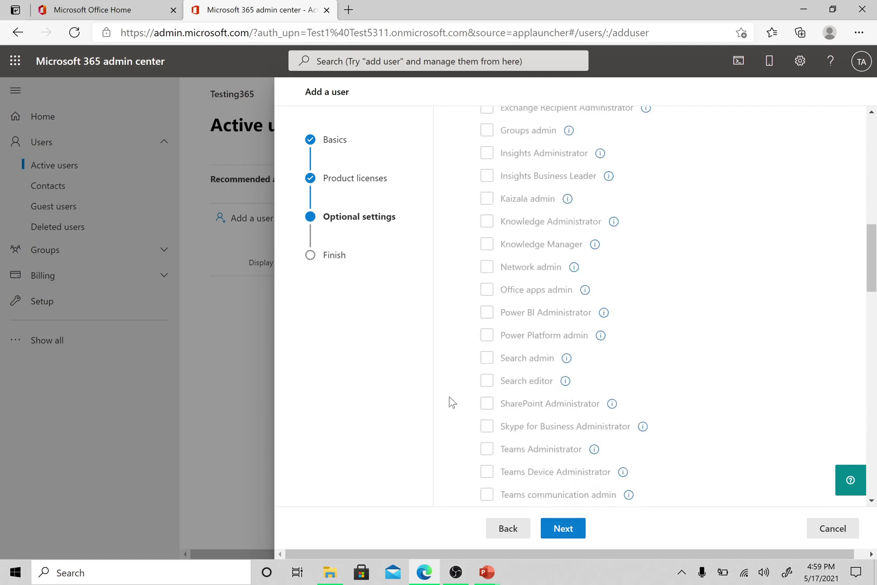
- Review User 1's Business Premium, no-admin settings and finish adding the user
left_click(576, 532)
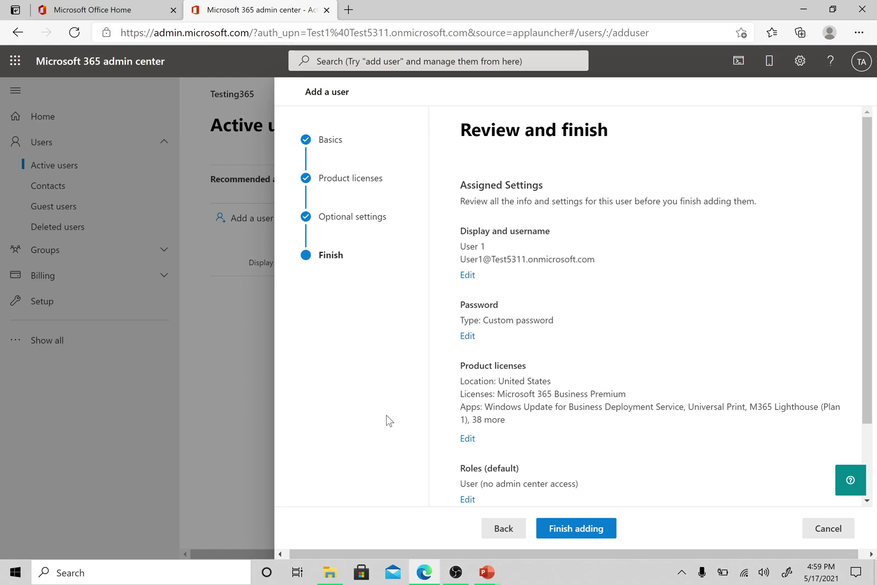
scroll(672, 353, "down", 2)
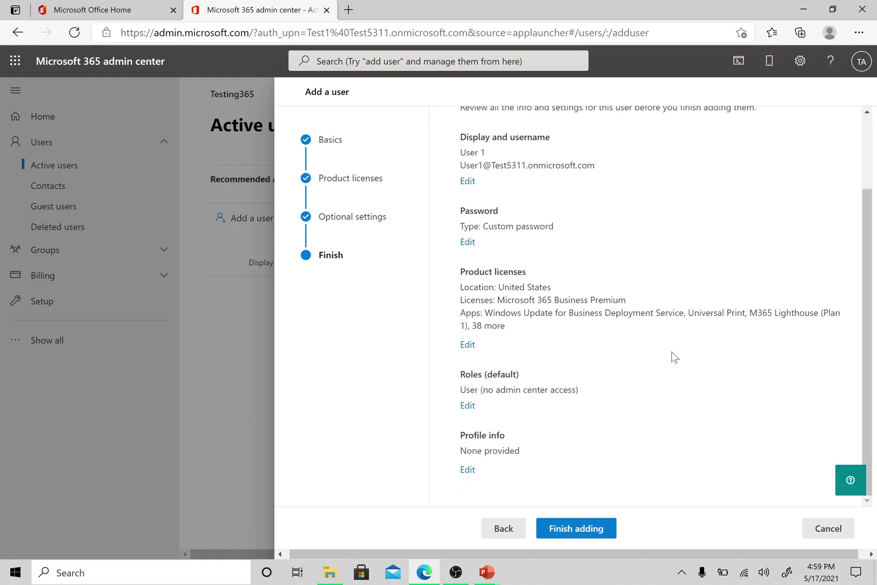
scroll(674, 357, "up", 2)
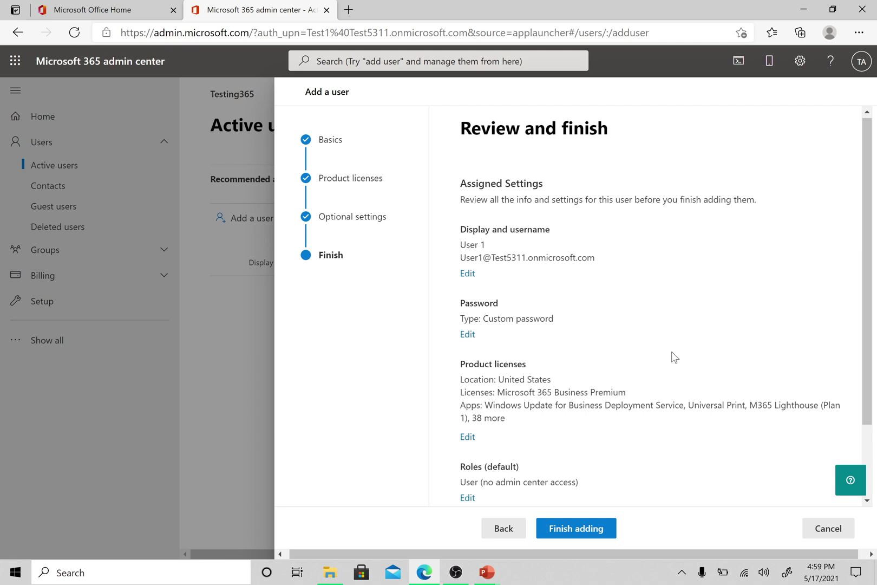
scroll(673, 357, "down", 2)
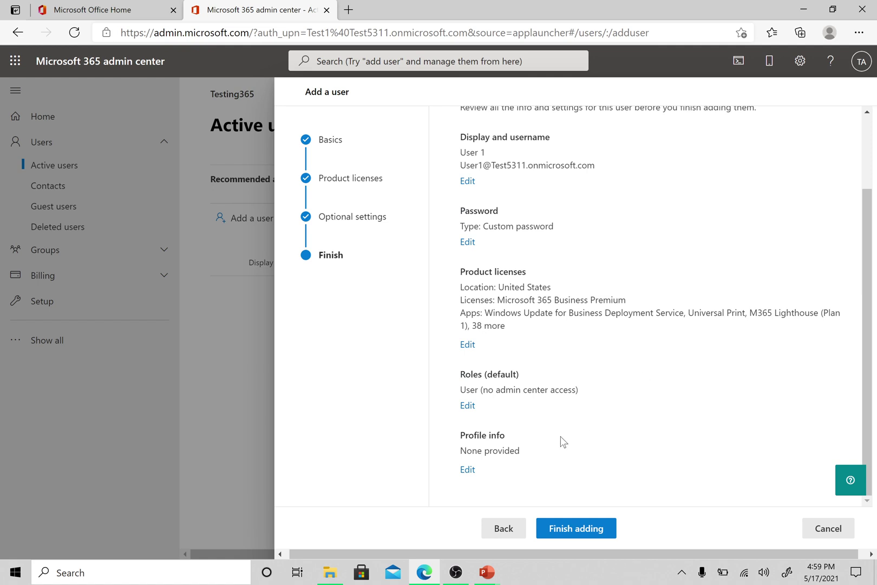
left_click(567, 533)
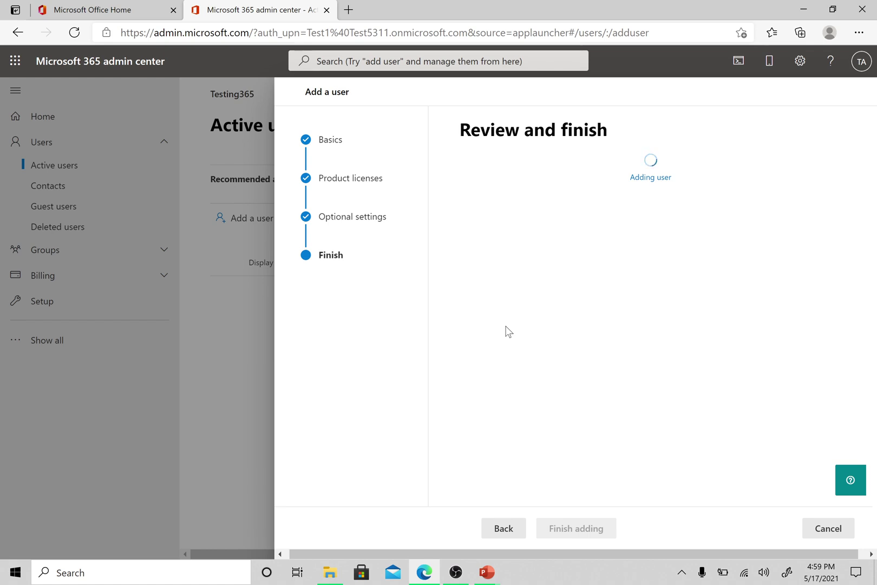
scroll(623, 232, "down", 5)
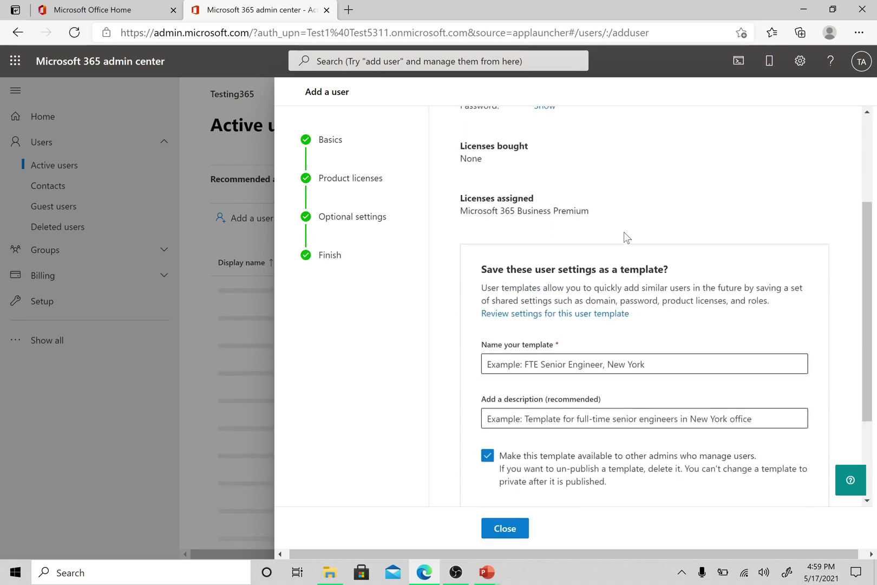
scroll(673, 346, "up", 5)
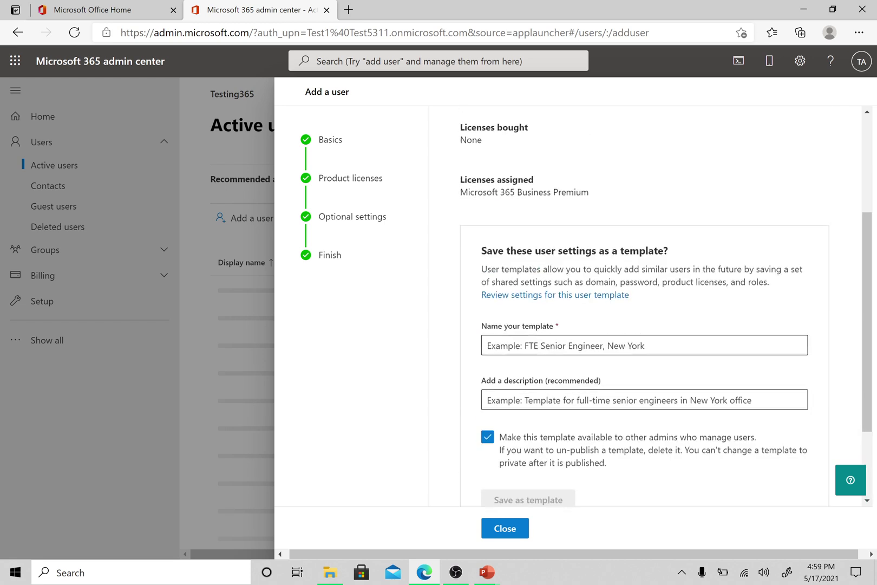
- Close the confirmation and reload Active users to show Test Account and User 1
left_click(516, 528)
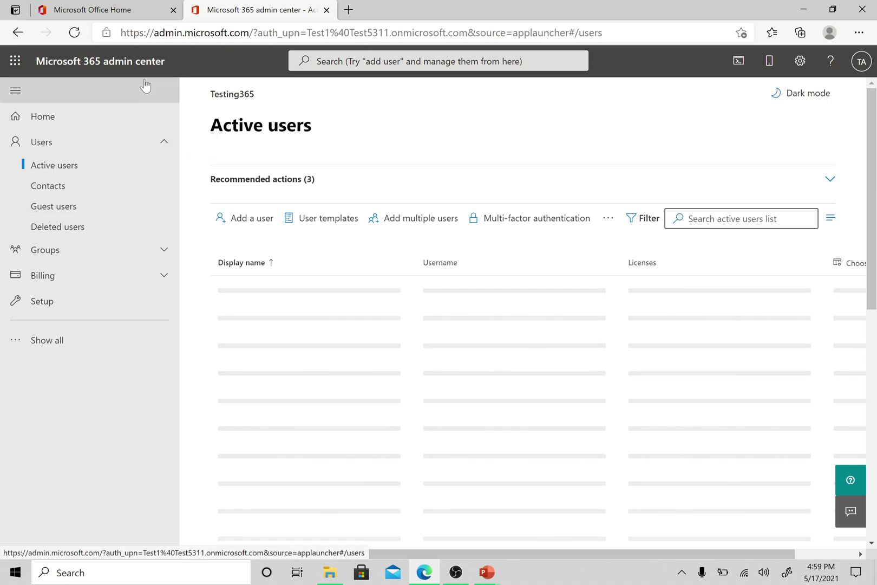
left_click(91, 7)
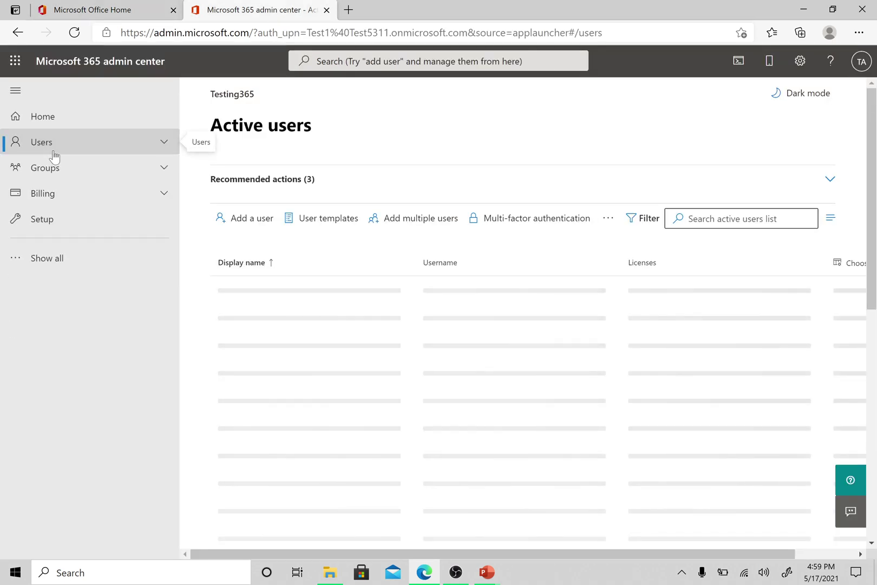
left_click(54, 141)
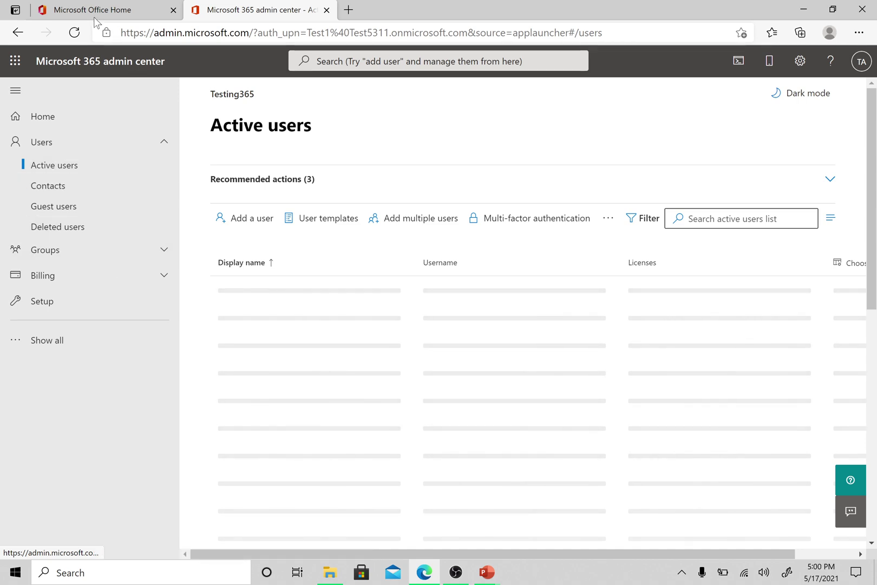
left_click(74, 33)
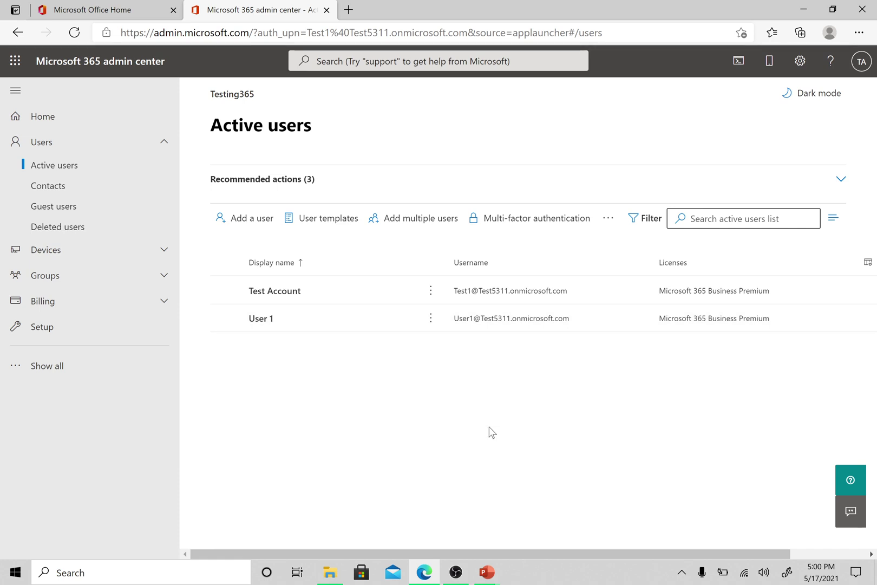
- Select User 1 for deletion and leave OneDrive file access for another user off
left_click(226, 318)
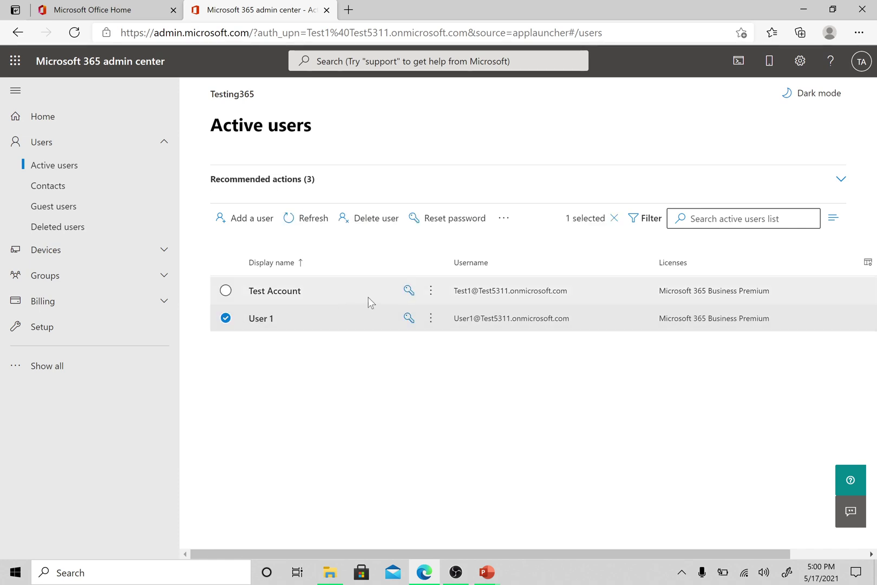
left_click(365, 220)
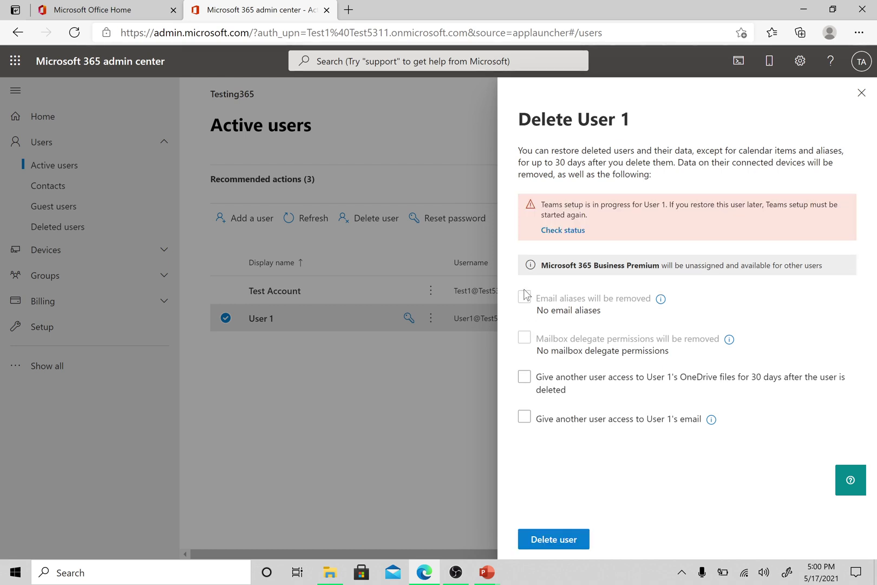
left_click(522, 378)
left_click(524, 379)
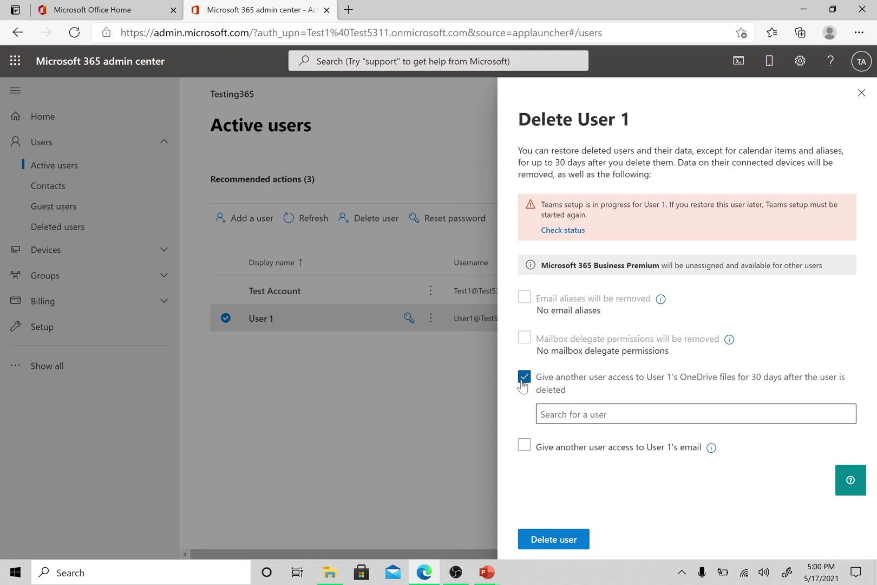
left_click(527, 380)
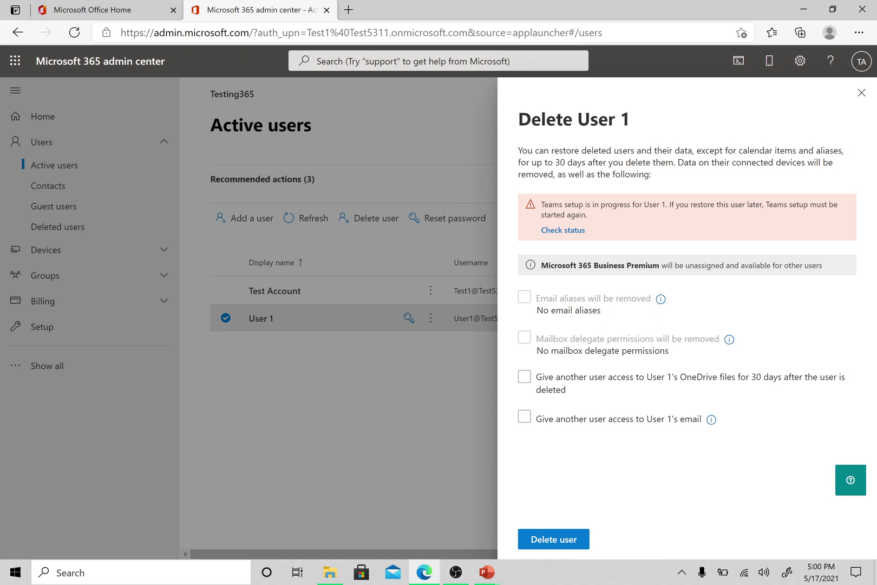
- Review the email alias and mailbox delegate notes, then toggle another user's data access
left_click_drag(543, 310, 616, 315)
left_click(616, 314)
left_click_drag(535, 310, 610, 321)
left_click(612, 326)
left_click_drag(535, 351, 669, 357)
left_click(669, 357)
left_click(702, 380)
- Confirm deletion of User 1 from the user panel and dismiss the confirmation
left_click(570, 539)
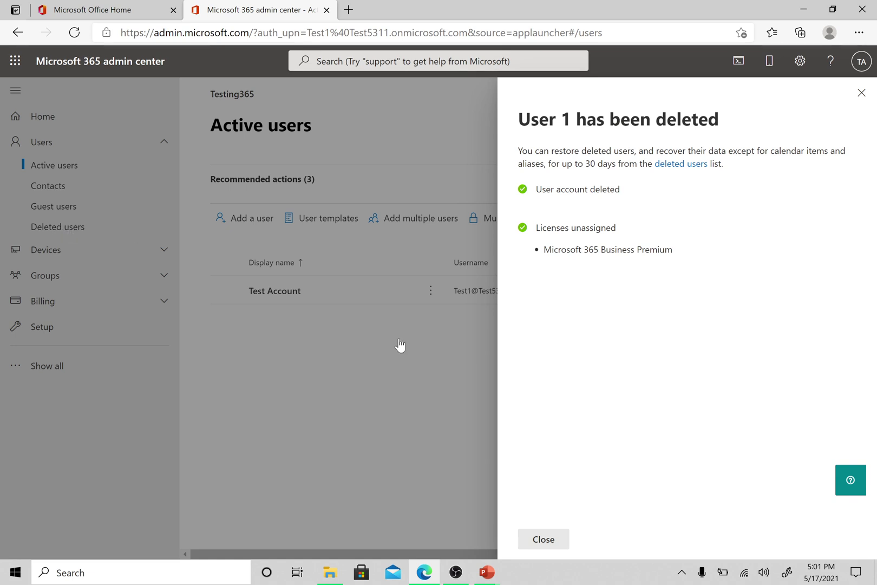
left_click(553, 541)
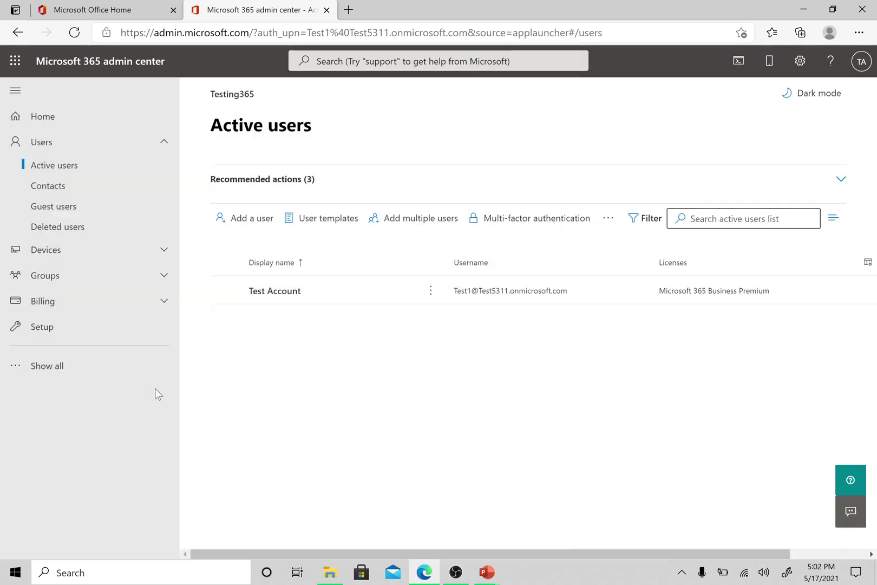
- Check the Deleted users list and select the User 1 entry deleted 5/17/2021, 5:01 PM
left_click(51, 232)
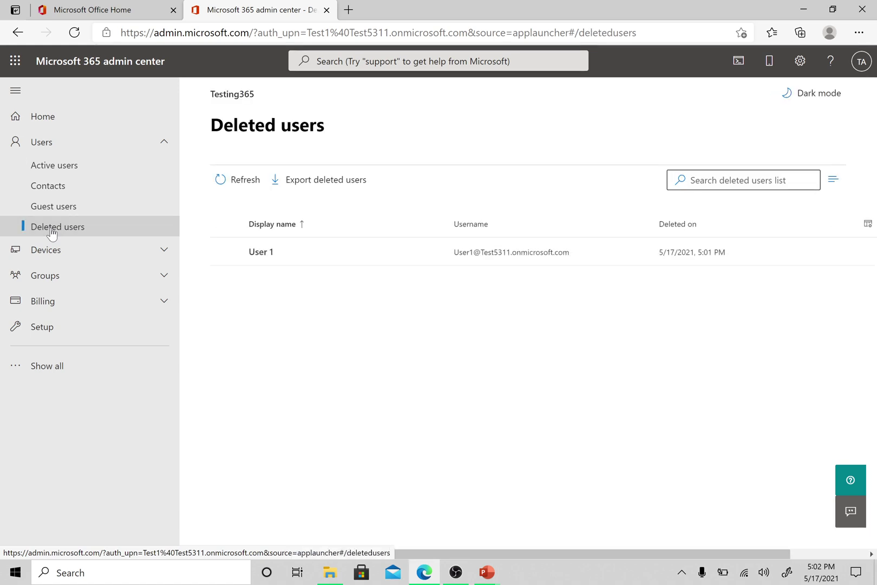
left_click(227, 252)
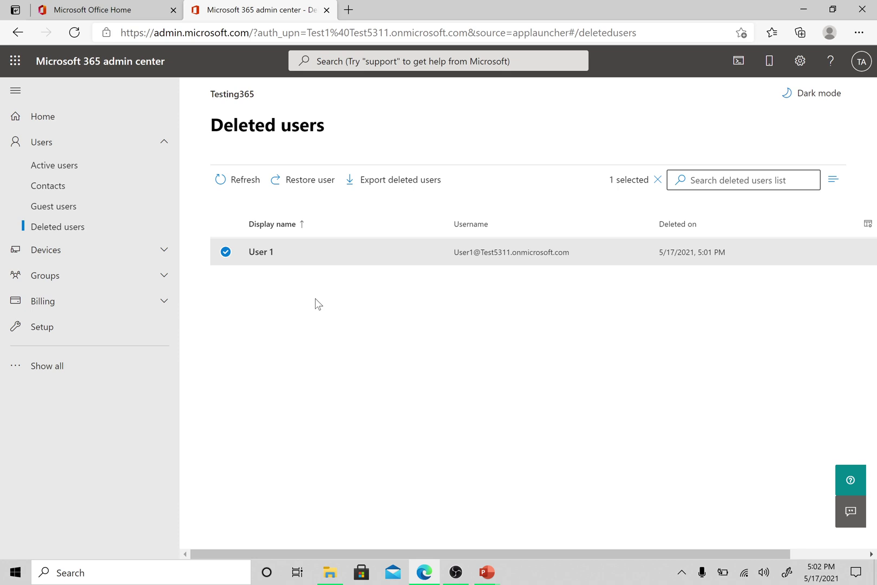
- Switch between Active users and Deleted users, ending on Active users showing only Test Account
left_click(79, 169)
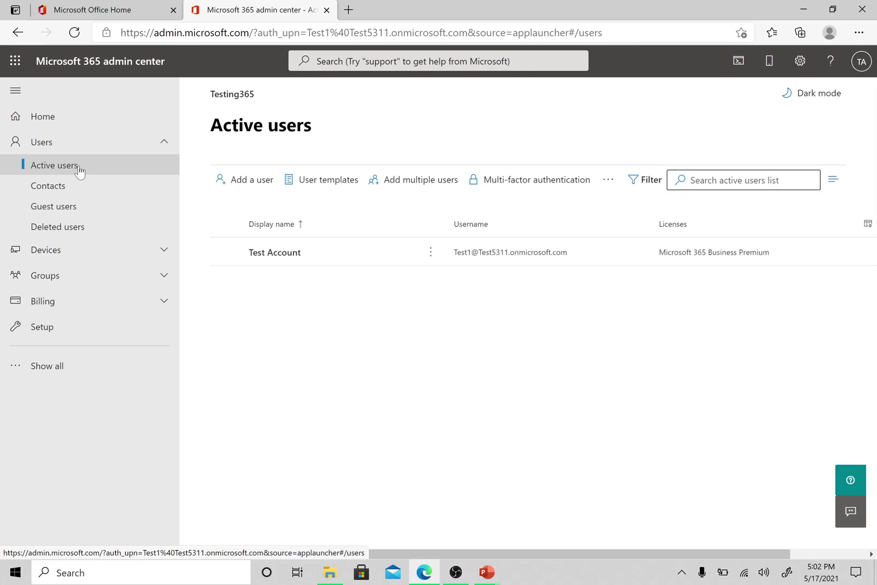
left_click(81, 230)
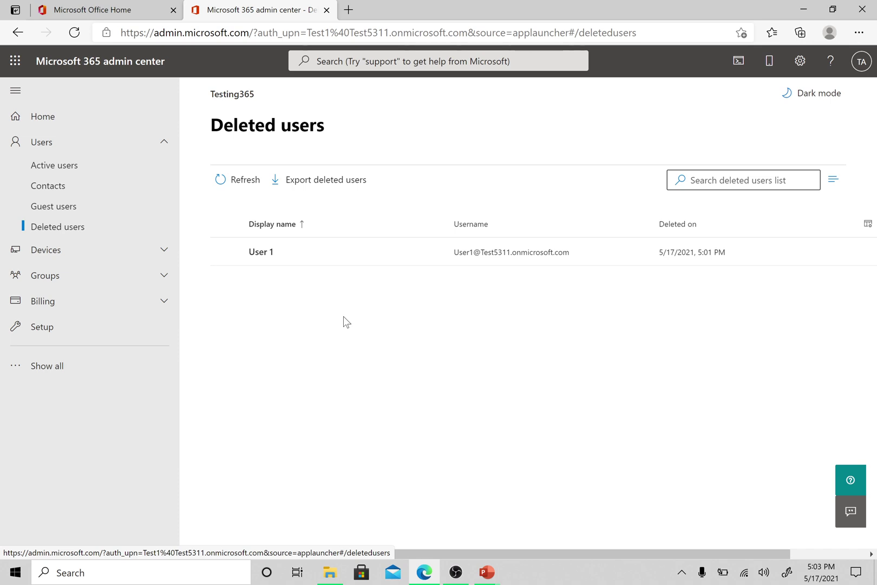
left_click(67, 172)
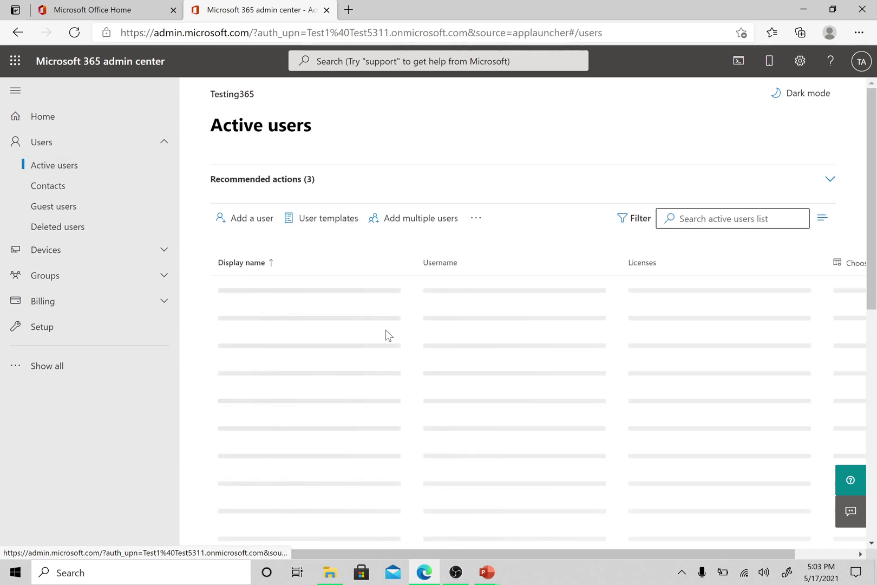